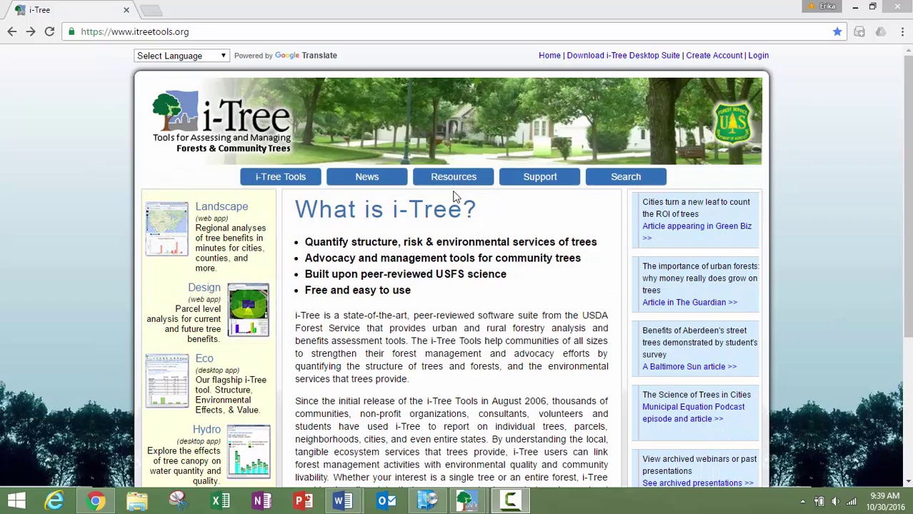
Open Manuals & Workbooks from the Resources menu and scroll to the Eco v6 beta Manuals and Guides section.
{"action": "mouse_move", "coordinate": [452, 182]}
{"action": "left_click", "coordinate": [460, 212]}
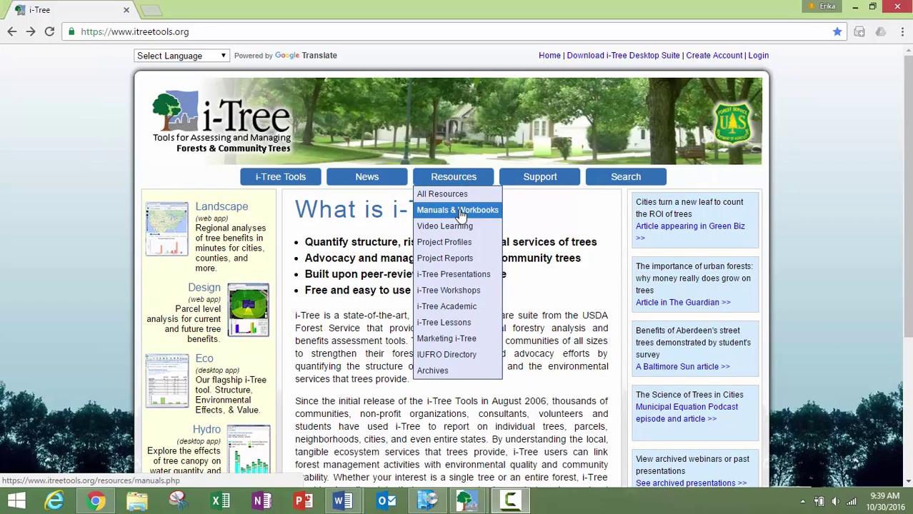
{"action": "scroll", "coordinate": [536, 342], "scroll_direction": "down", "scroll_amount": 4}
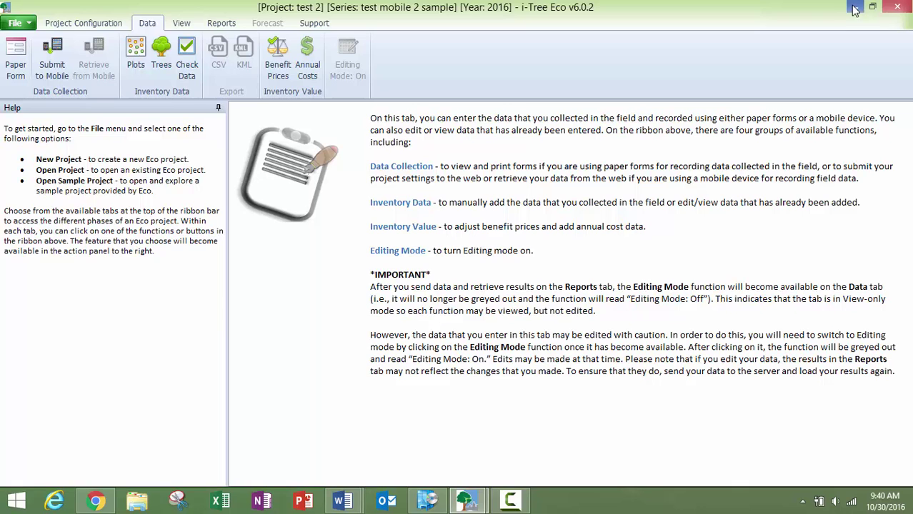
{"action": "left_click", "coordinate": [223, 26]}
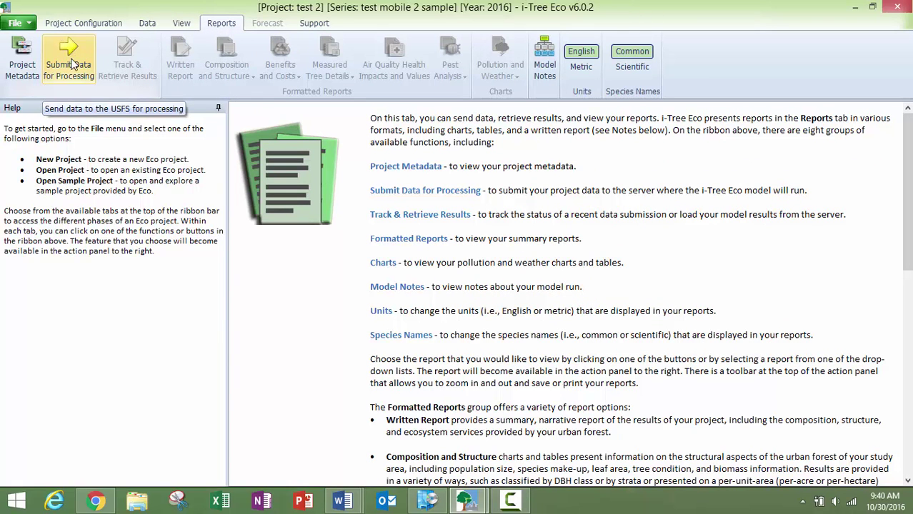
{"action": "left_click", "coordinate": [148, 26]}
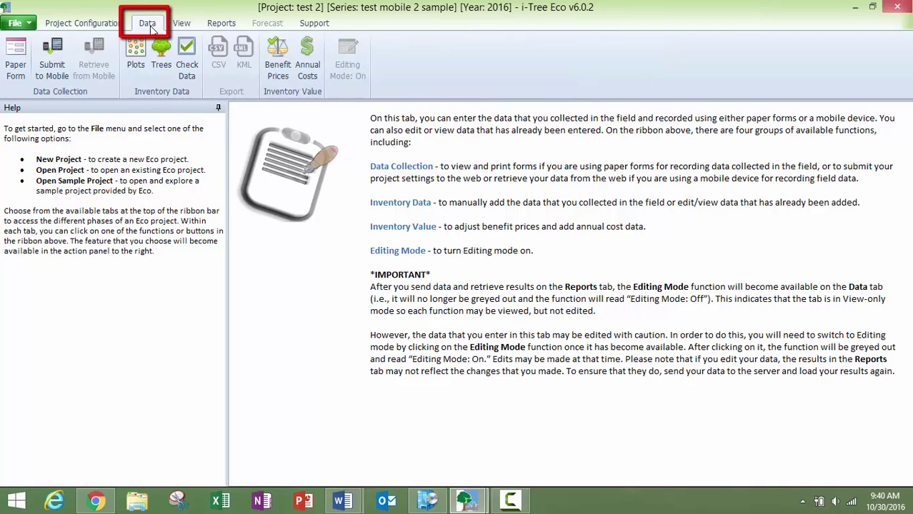
Open Submit to Mobile for project test 2, then enter the email address and the account password and its confirmation.
{"action": "left_click", "coordinate": [51, 70]}
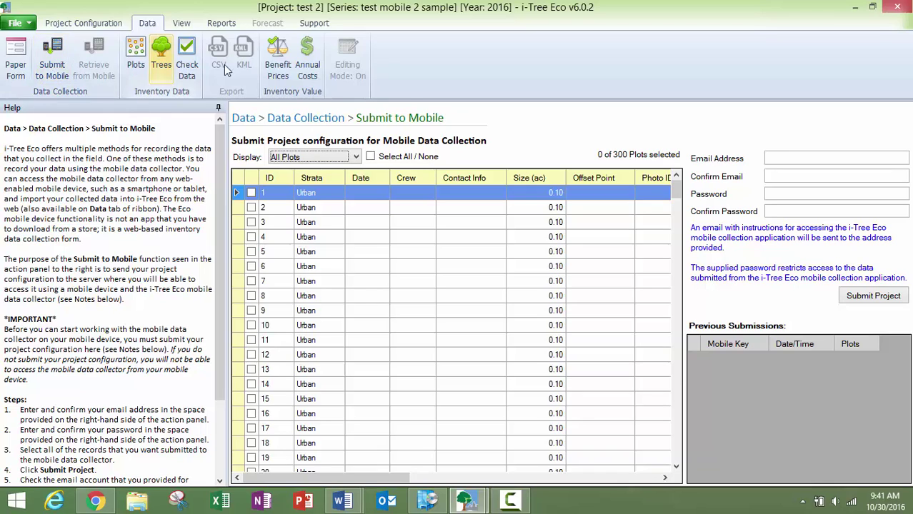
{"action": "left_click", "coordinate": [893, 160]}
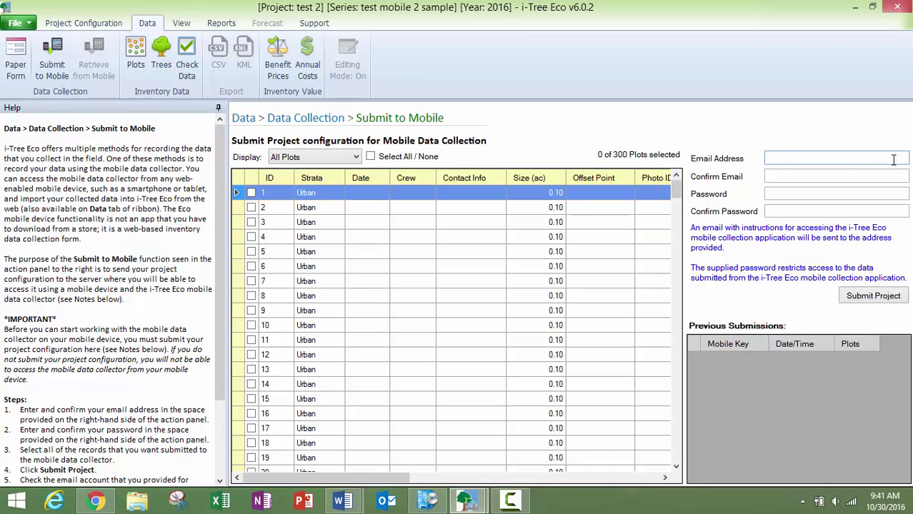
{"action": "type", "text": "emai"}
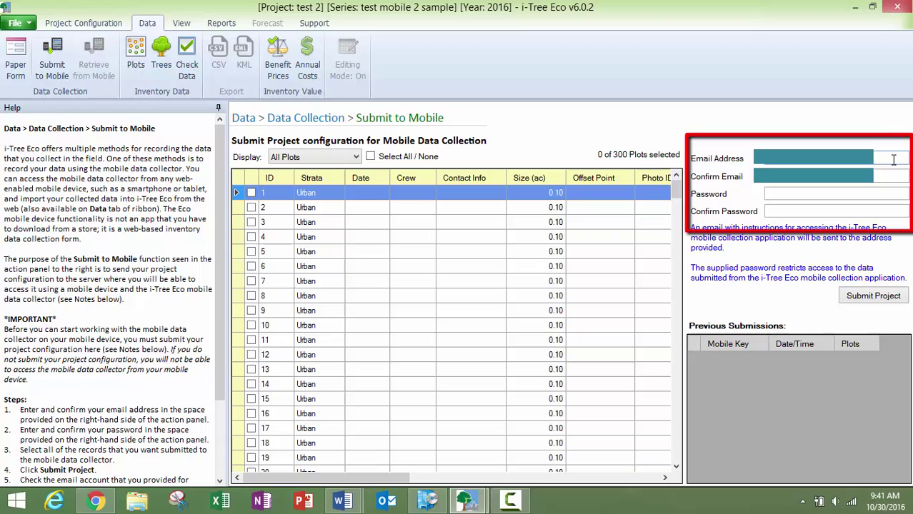
{"action": "left_click", "coordinate": [785, 192]}
{"action": "type", "text": "abc"}
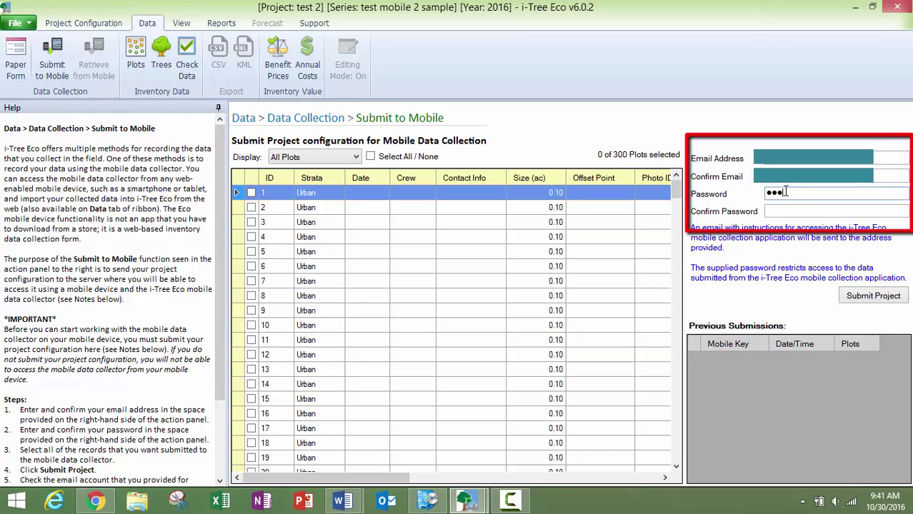
{"action": "left_click", "coordinate": [795, 211]}
{"action": "type", "text": "abc"}
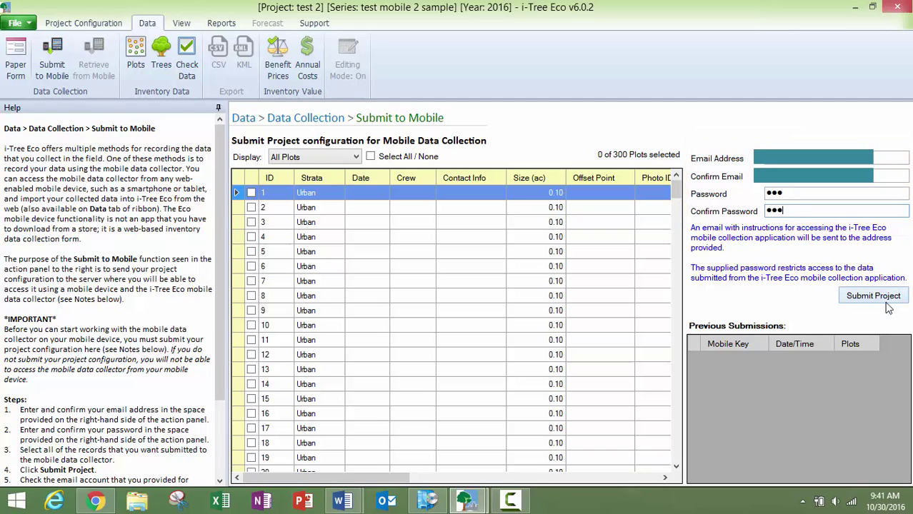
Open the Display filter and toggle Select All / None on, then off to clear all 300 plots.
{"action": "left_click", "coordinate": [354, 158]}
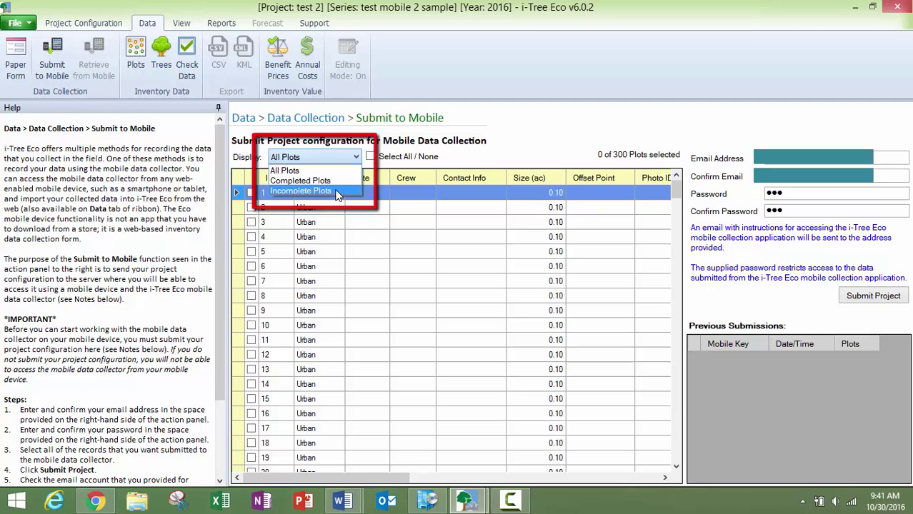
{"action": "left_click", "coordinate": [371, 158]}
{"action": "left_click", "coordinate": [371, 158]}
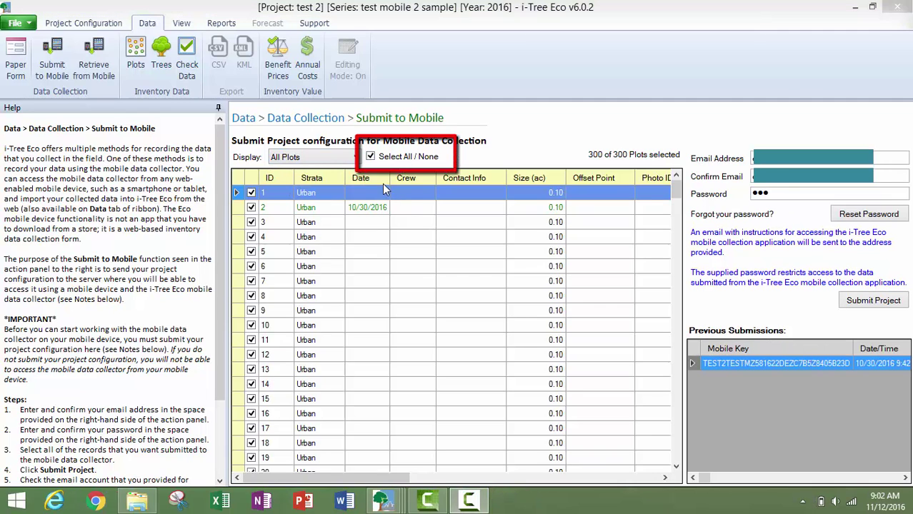
{"action": "left_click", "coordinate": [370, 158]}
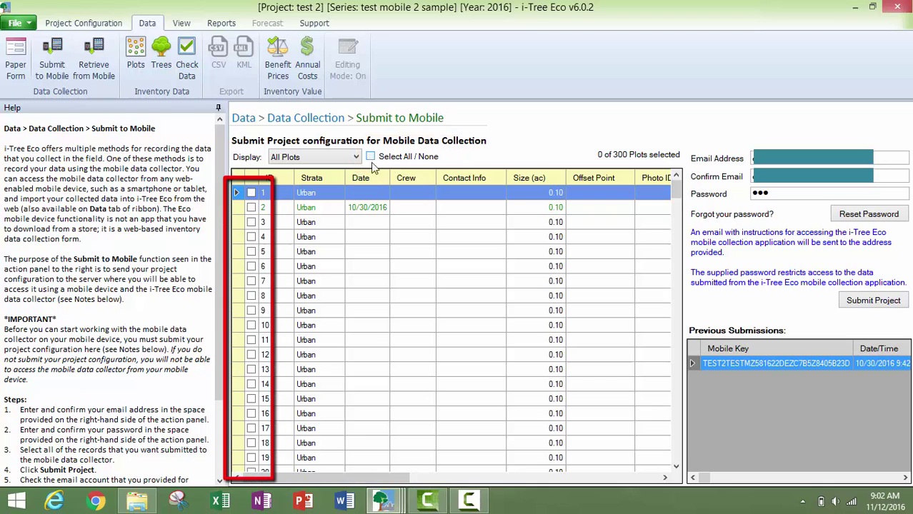
Tick plots 1, 2, 3 and 4 and submit the project to the mobile collector.
{"action": "left_click", "coordinate": [251, 193]}
{"action": "left_click", "coordinate": [251, 208]}
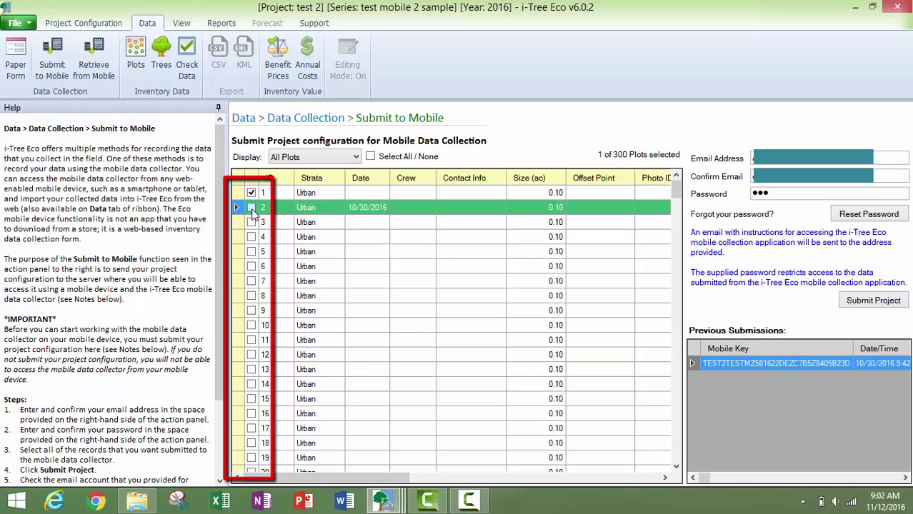
{"action": "left_click", "coordinate": [252, 208]}
{"action": "left_click", "coordinate": [252, 223]}
{"action": "left_click", "coordinate": [251, 222]}
{"action": "left_click", "coordinate": [252, 237]}
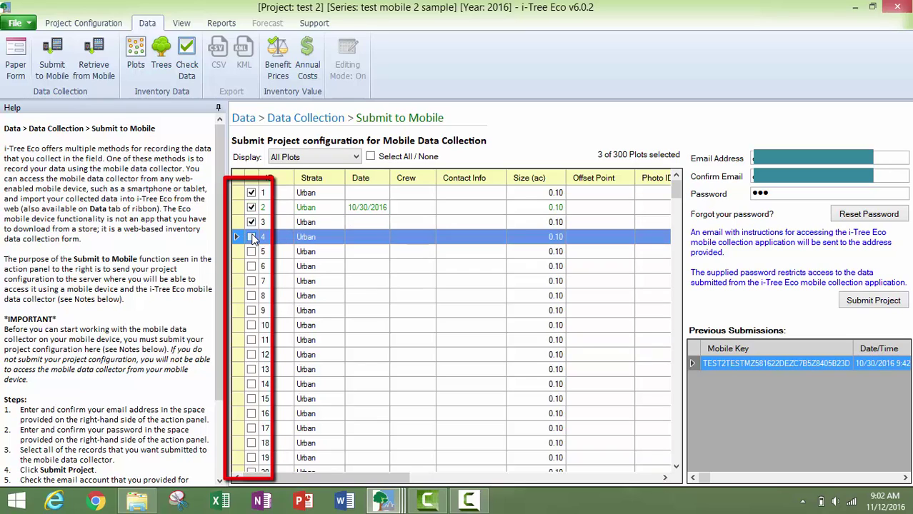
{"action": "left_click", "coordinate": [252, 237]}
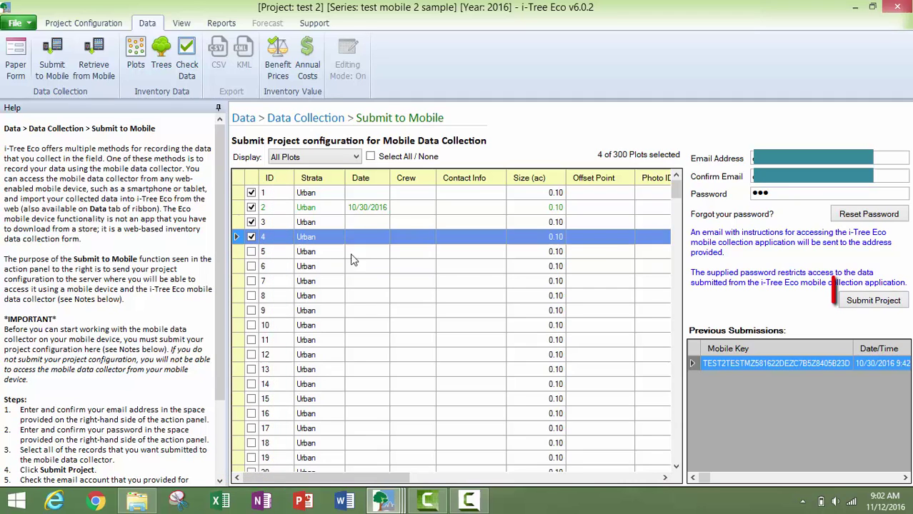
{"action": "left_click", "coordinate": [873, 301]}
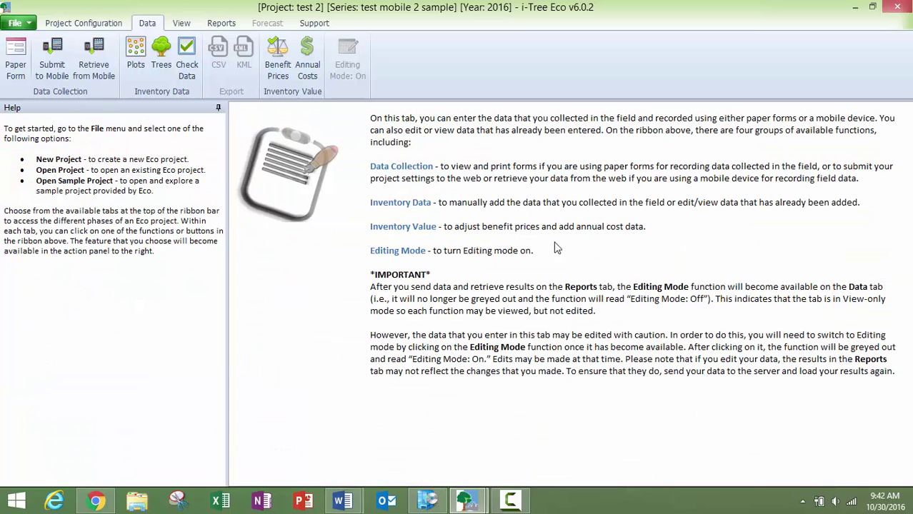
Switch to the test mobile 1 project and open Data > Submit to Mobile.
{"action": "mouse_move", "coordinate": [475, 503]}
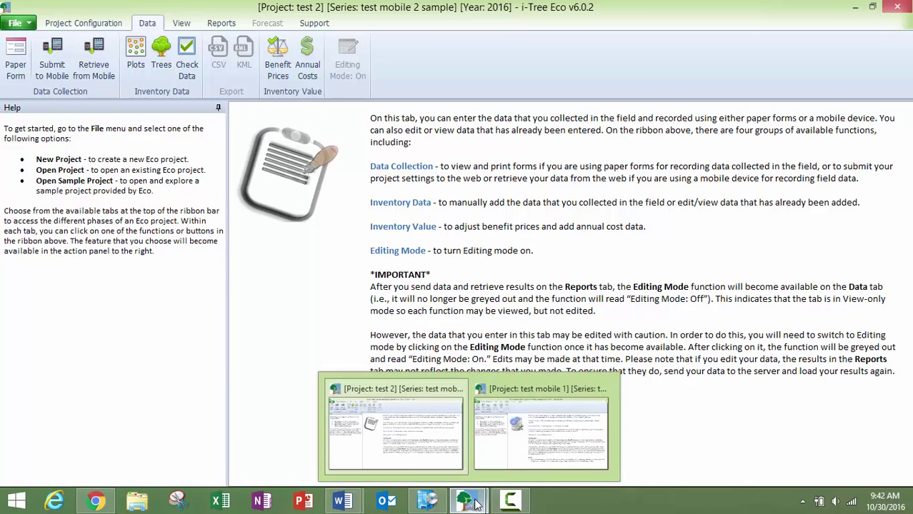
{"action": "left_click", "coordinate": [541, 432]}
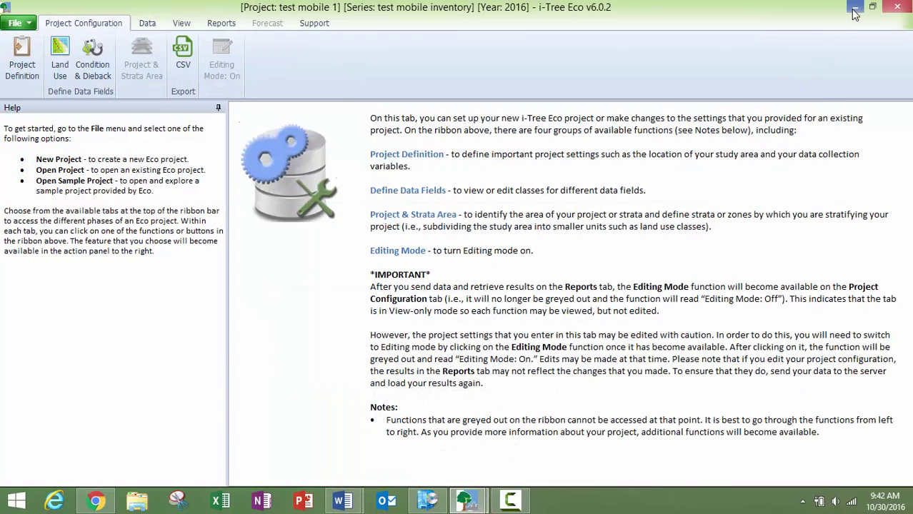
{"action": "left_click", "coordinate": [150, 25]}
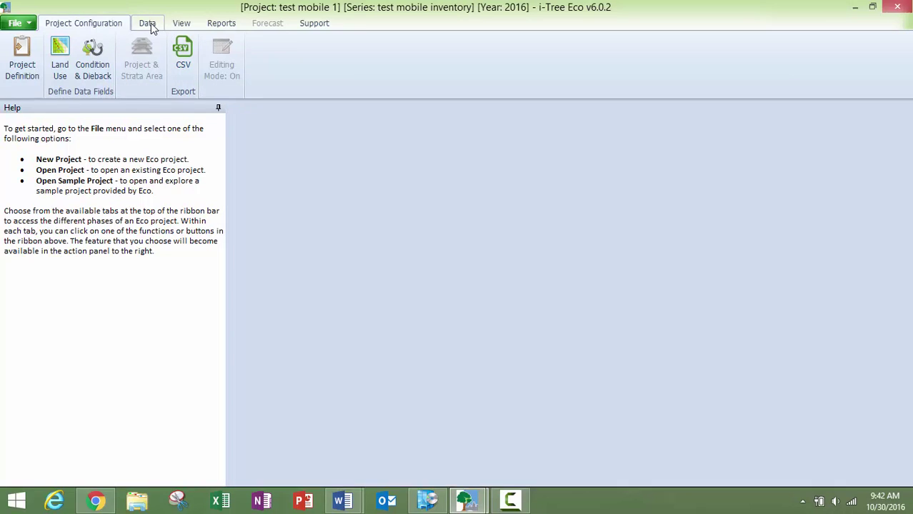
{"action": "left_click", "coordinate": [53, 67]}
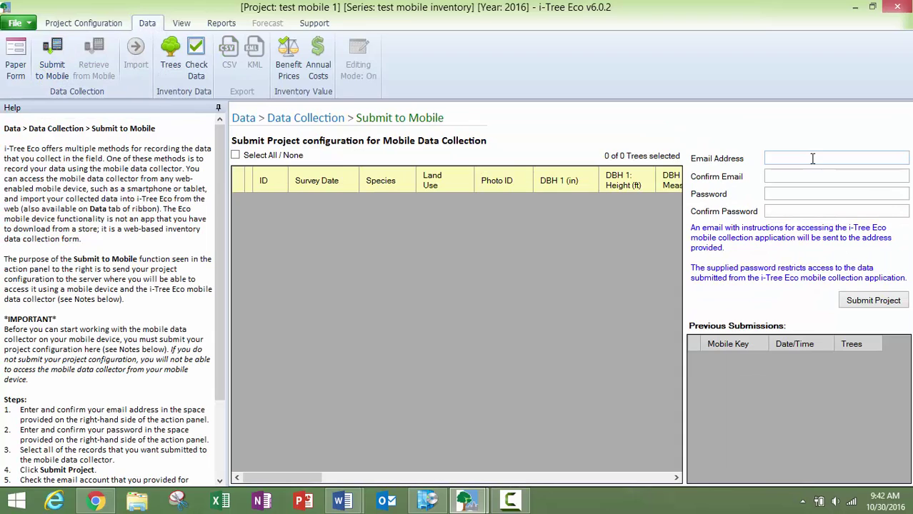
Enter the email address and password confirmation, then select all trees in the inventory.
{"action": "left_click", "coordinate": [812, 159]}
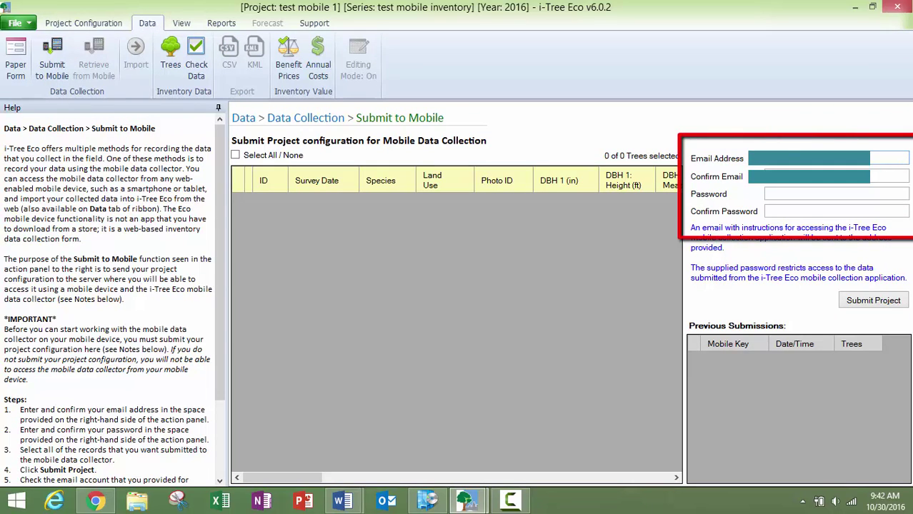
{"action": "type", "text": "123"}
{"action": "left_click", "coordinate": [807, 210]}
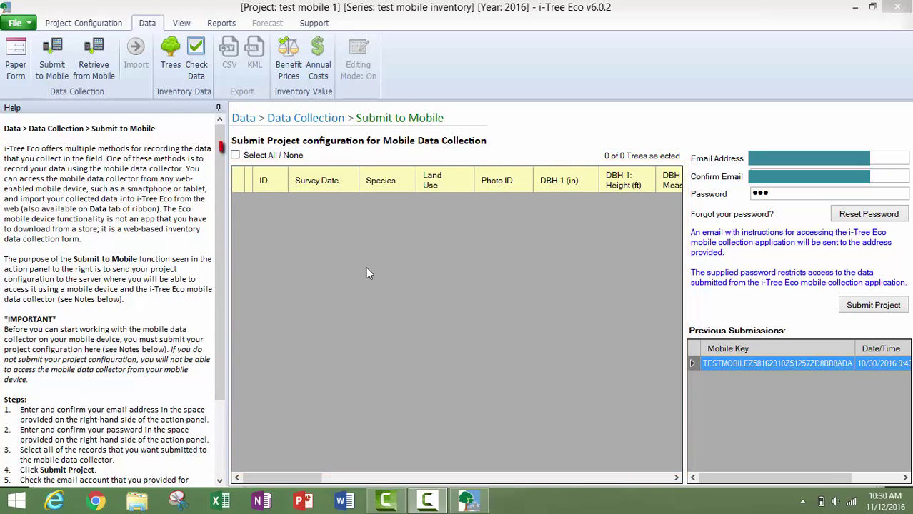
{"action": "left_click", "coordinate": [235, 155]}
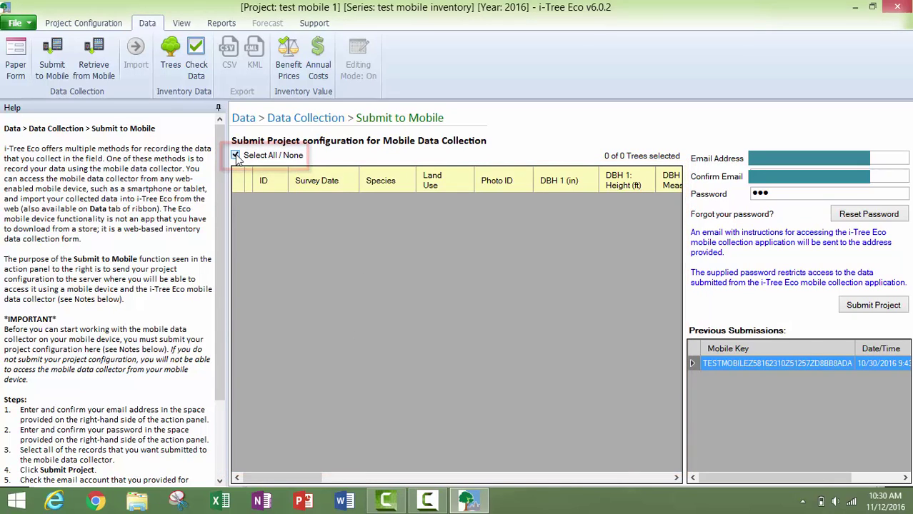
Uncheck Select All / None to deselect all trees in the test mobile 1 inventory.
{"action": "left_click", "coordinate": [236, 155]}
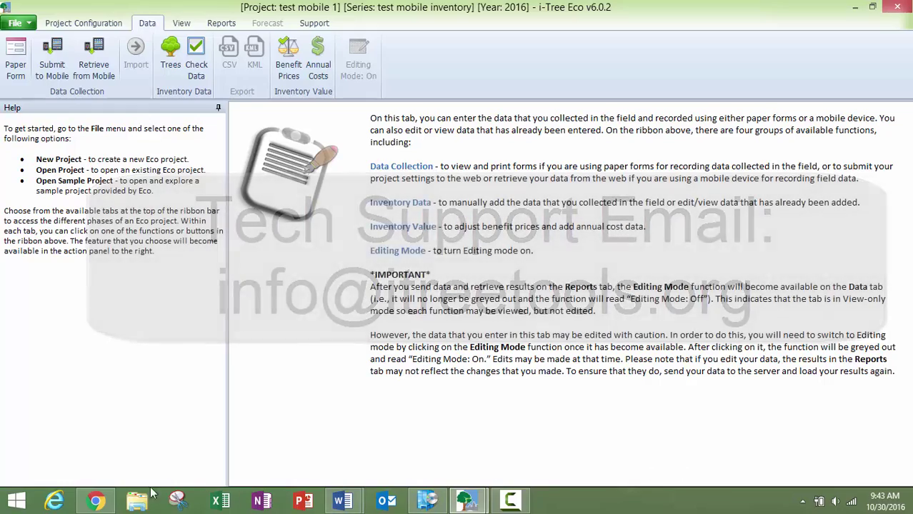
Return to Chrome's manuals tab and open Resources > All Resources, scrolling through its sections.
{"action": "left_click", "coordinate": [95, 503]}
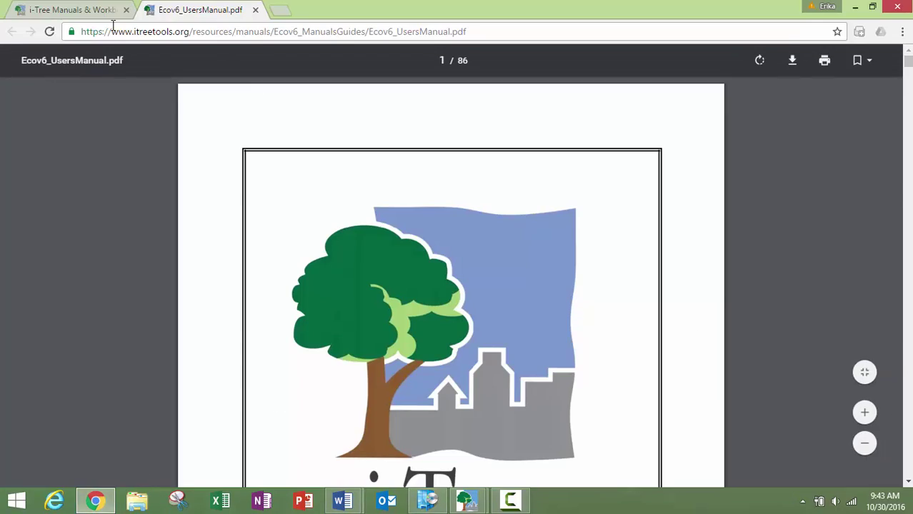
{"action": "left_click", "coordinate": [95, 11]}
{"action": "scroll", "coordinate": [556, 290], "scroll_direction": "up", "scroll_amount": 4}
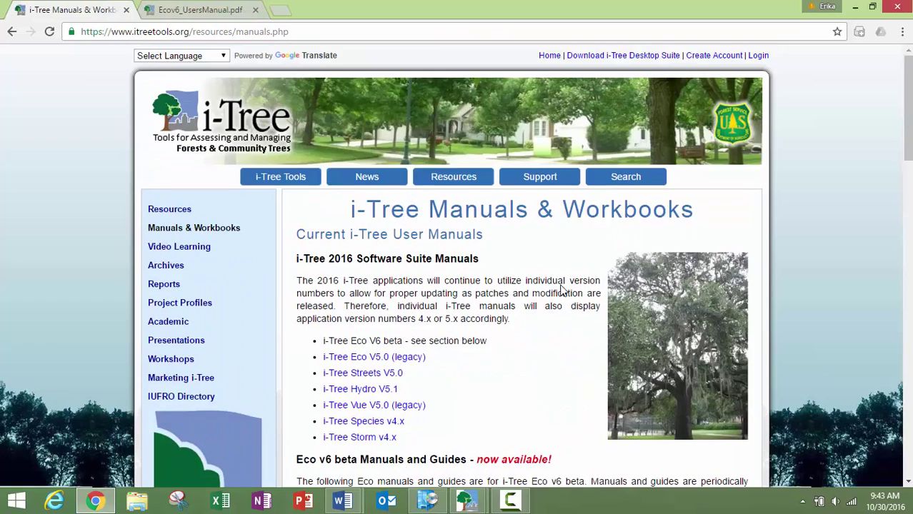
{"action": "mouse_move", "coordinate": [440, 180]}
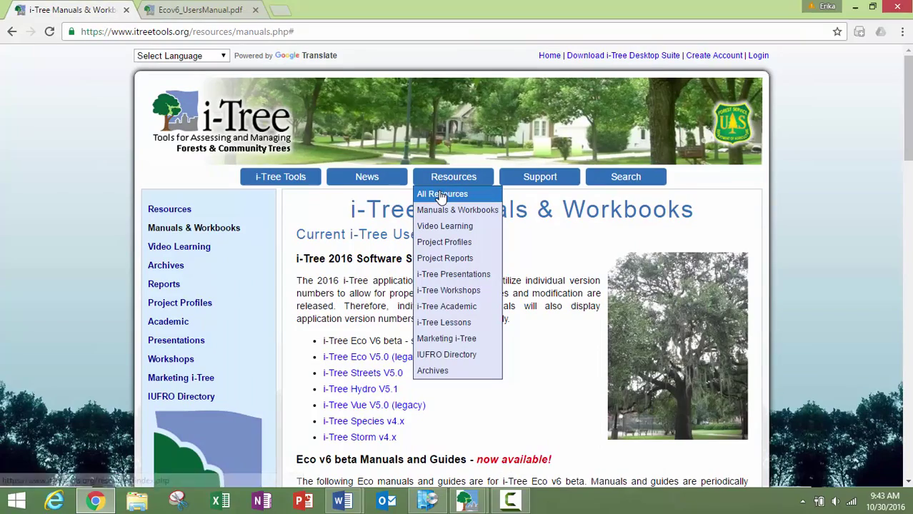
{"action": "left_click", "coordinate": [440, 194]}
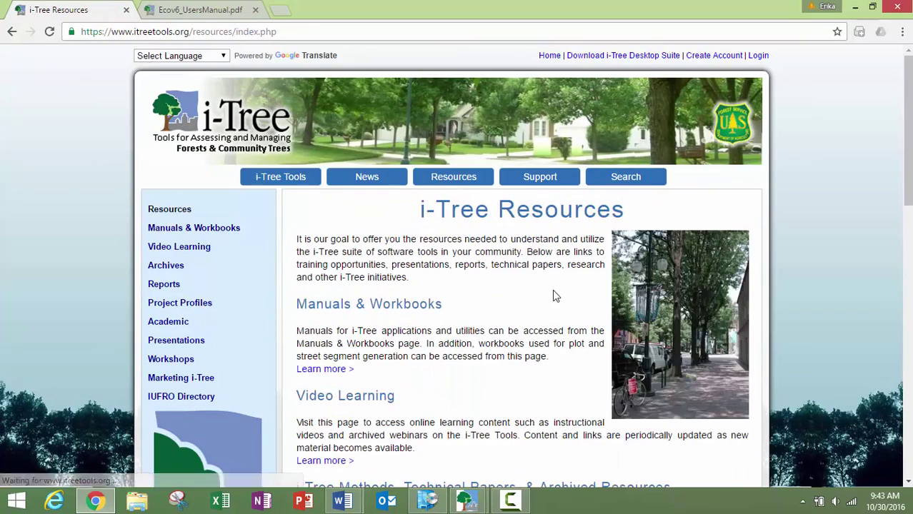
{"action": "scroll", "coordinate": [552, 289], "scroll_direction": "down", "scroll_amount": 8}
{"action": "scroll", "coordinate": [554, 293], "scroll_direction": "up", "scroll_amount": 6}
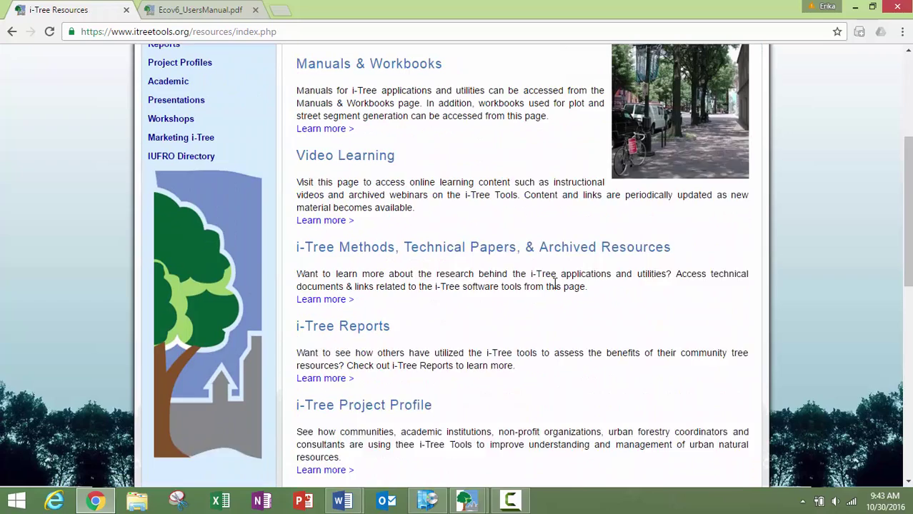